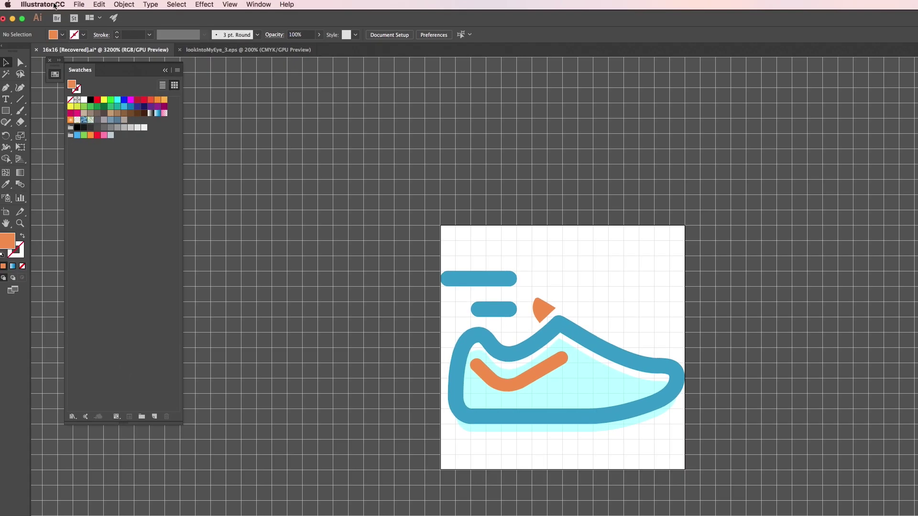
# Review the Units and the Guides & Grid preferences, and keep their settings
pyautogui.click(50, 4)
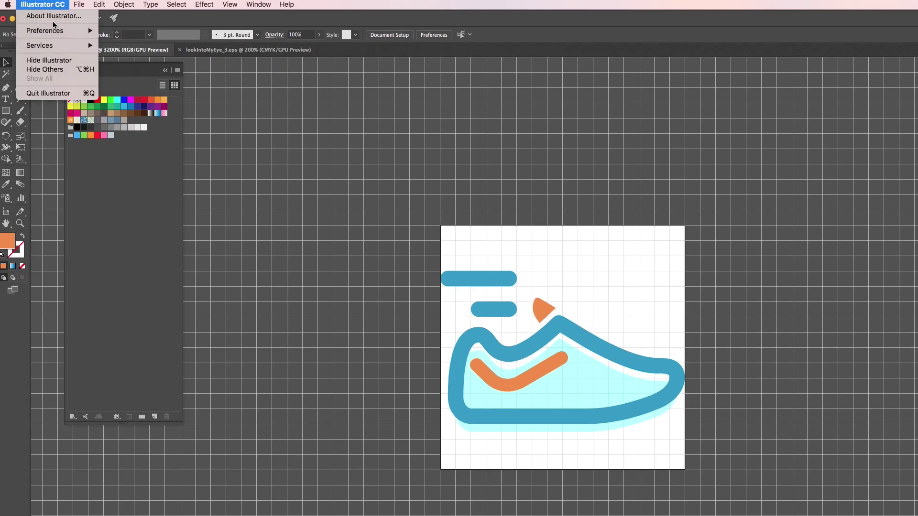
pyautogui.moveTo(53, 29)
pyautogui.click(132, 32)
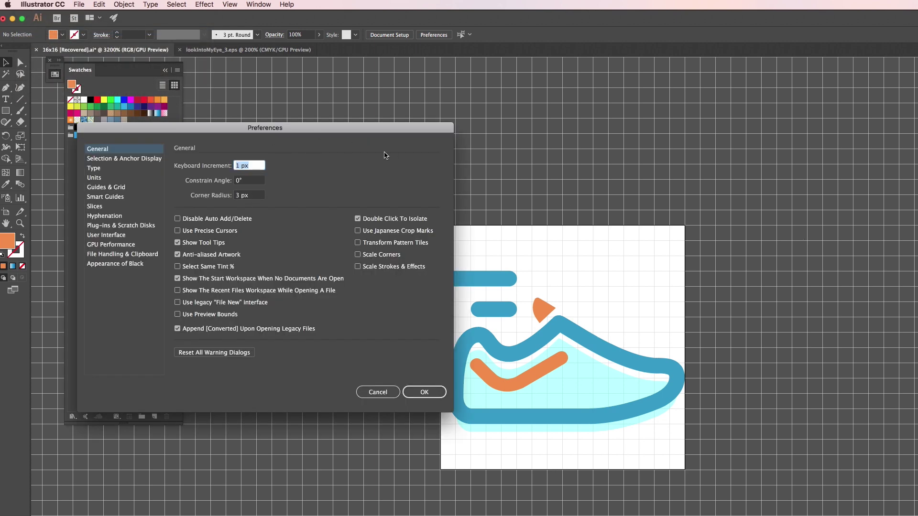
pyautogui.moveTo(354, 130); pyautogui.dragTo(642, 205)
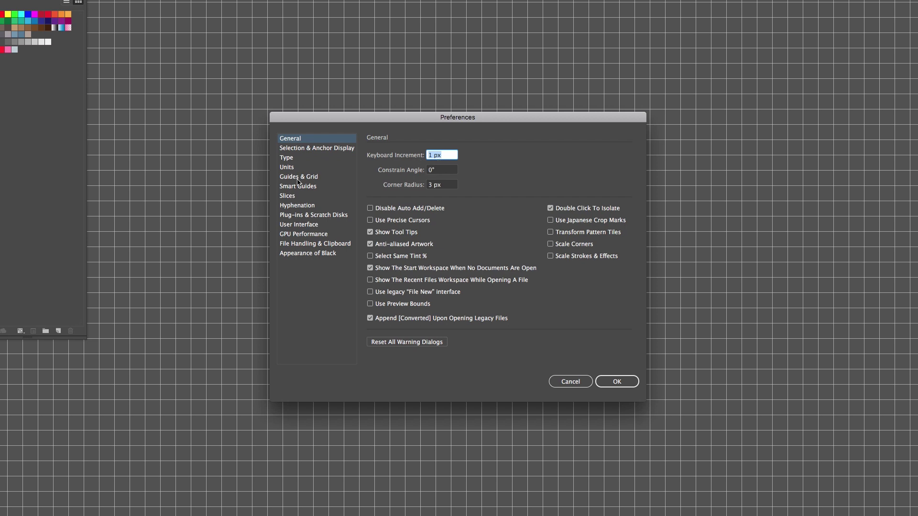
pyautogui.click(288, 167)
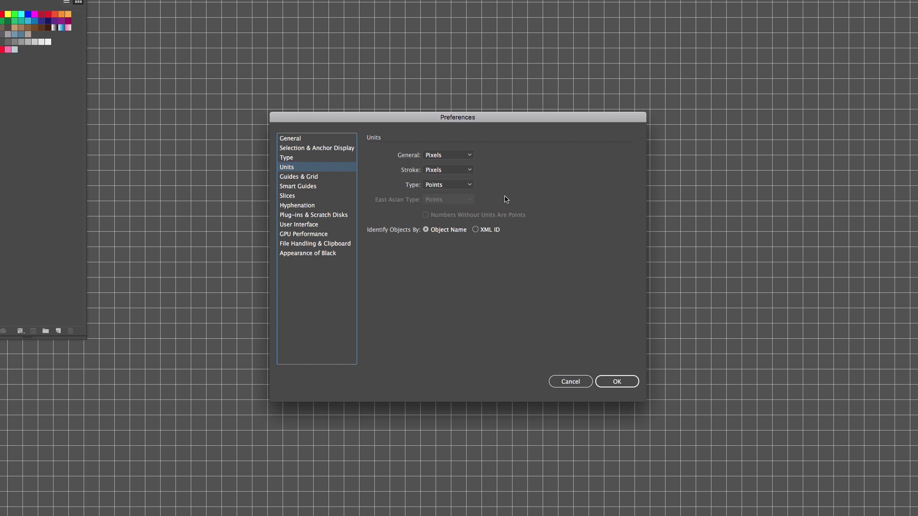
pyautogui.click(283, 176)
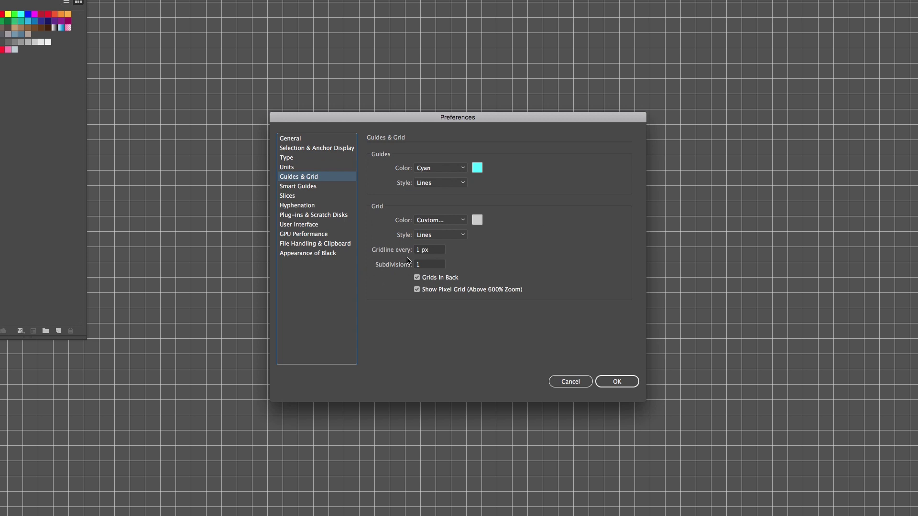
pyautogui.click(613, 383)
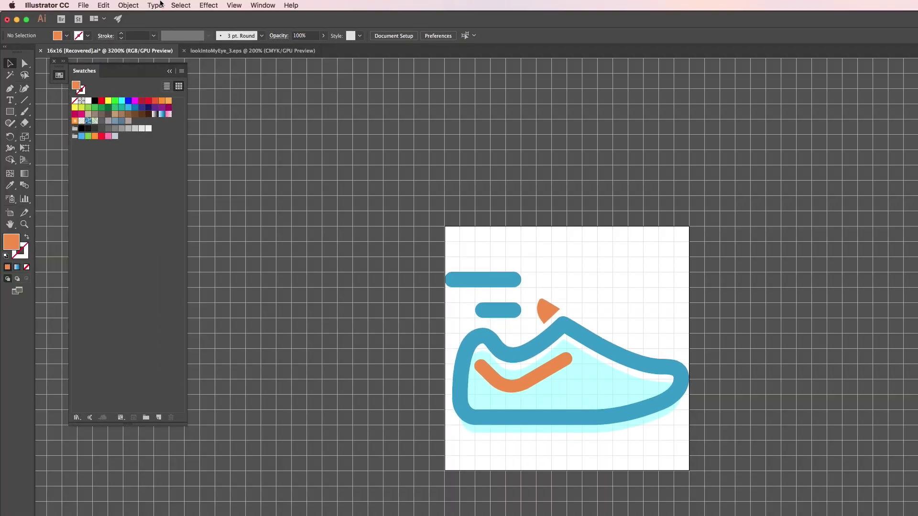
# Look over the grid and snapping options, and toggle the grid off and back on
pyautogui.click(234, 5)
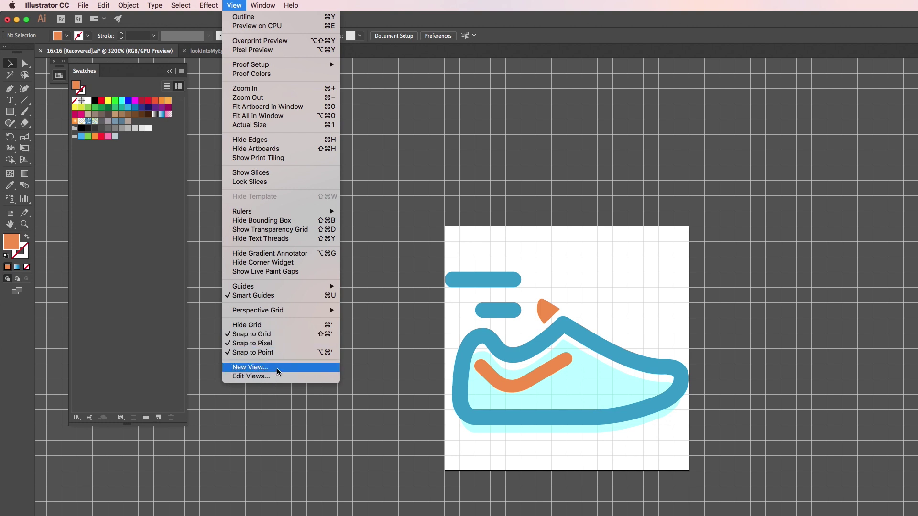
pyautogui.click(396, 430)
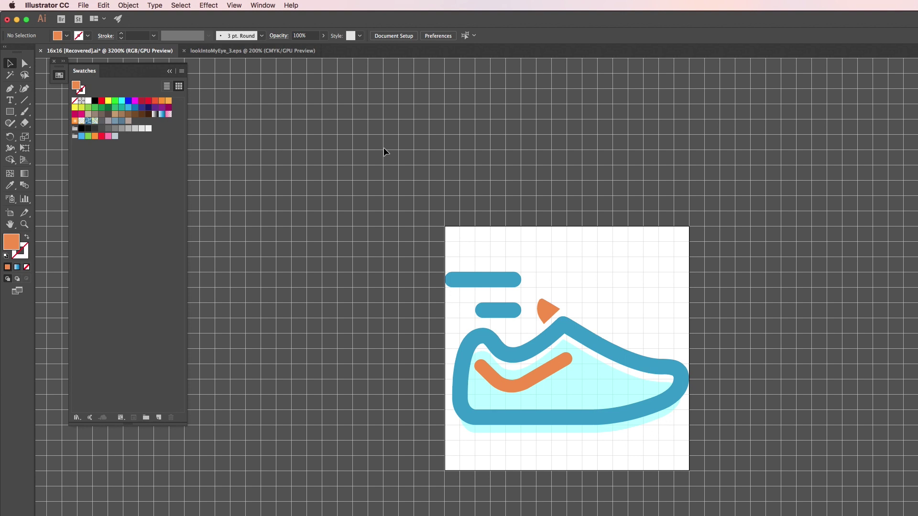
pyautogui.press('super+apostrophe')
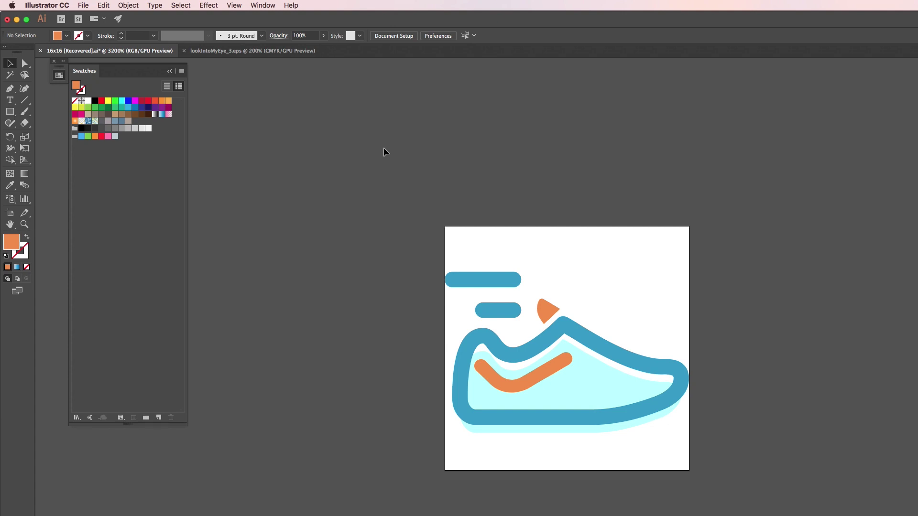
pyautogui.press('super+apostrophe')
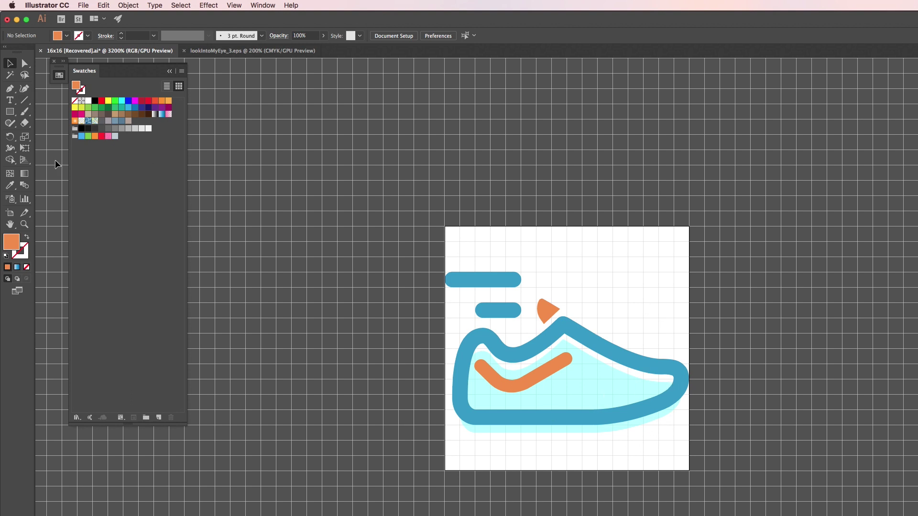
# Draw a blue 13 × 1 px rectangle without a stroke along the shoe's sole
pyautogui.press('m')
pyautogui.click(27, 238)
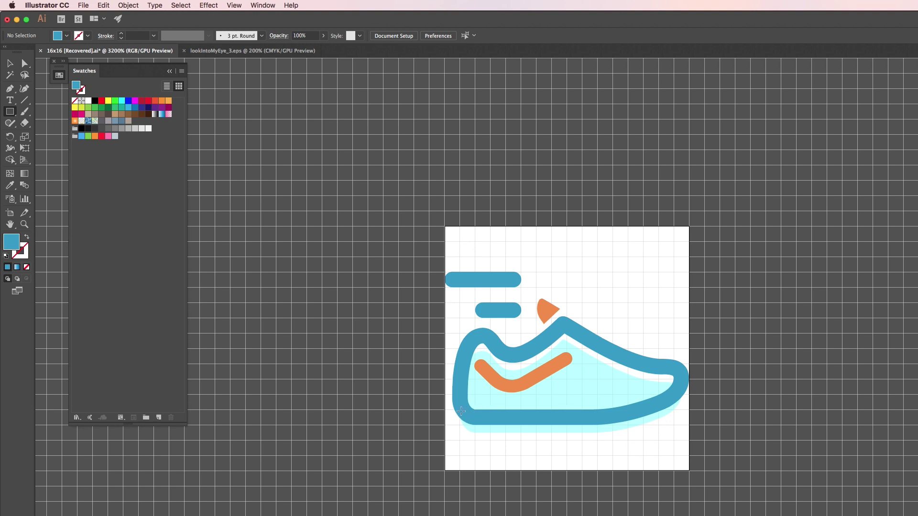
pyautogui.moveTo(460, 410); pyautogui.dragTo(641, 425)
pyautogui.moveTo(656, 424); pyautogui.dragTo(657, 424)
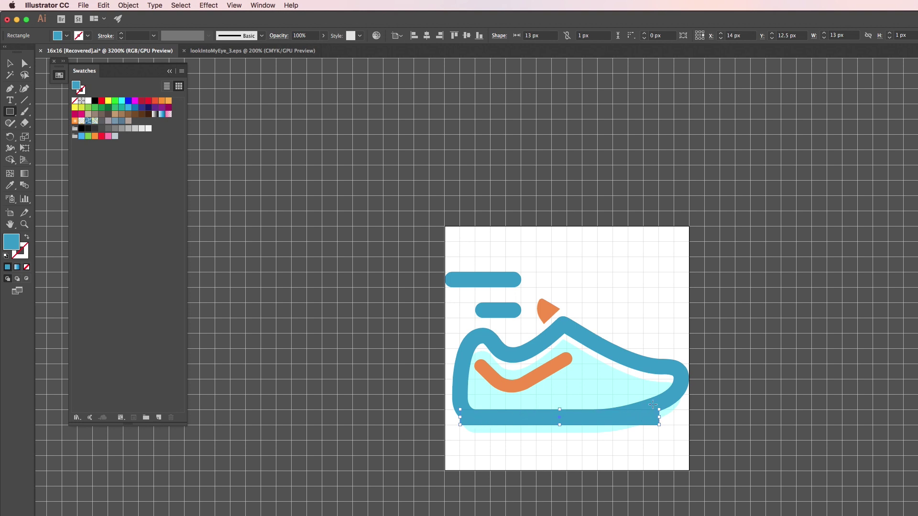
pyautogui.press('v')
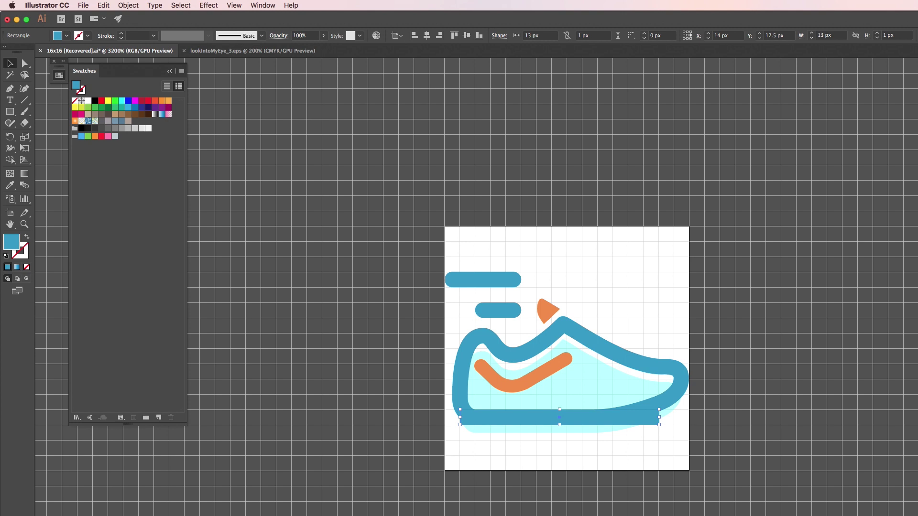
pyautogui.click(595, 240)
# Draw a blue 7 × 1 px rectangle in the artboard's upper-right corner and turn off Snap to Grid
pyautogui.press('m')
pyautogui.moveTo(582, 226); pyautogui.dragTo(637, 242)
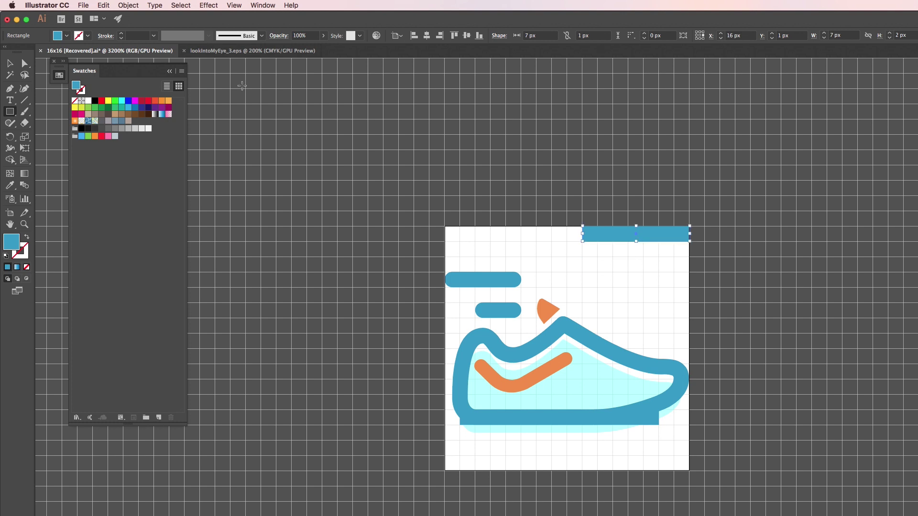
pyautogui.click(234, 6)
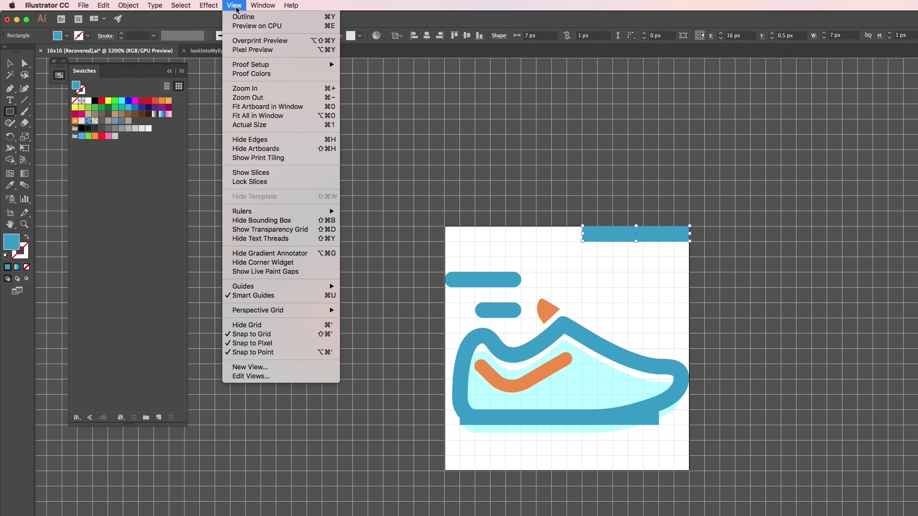
pyautogui.click(266, 336)
pyautogui.moveTo(636, 241)
pyautogui.mouseDown()
pyautogui.moveTo(636, 254)
pyautogui.moveTo(635, 242)
pyautogui.mouseUp()
# Turn off Snap to Pixel and stretch the corner rectangle's lower edge to a height of about 1.49 px
pyautogui.click(234, 5)
pyautogui.click(247, 343)
pyautogui.moveTo(636, 242); pyautogui.dragTo(635, 249)
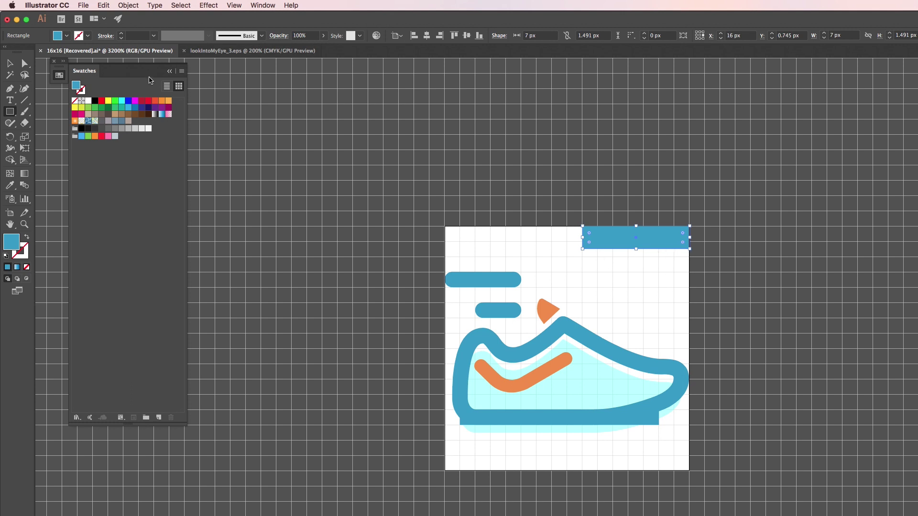
pyautogui.click(15, 65)
pyautogui.click(784, 220)
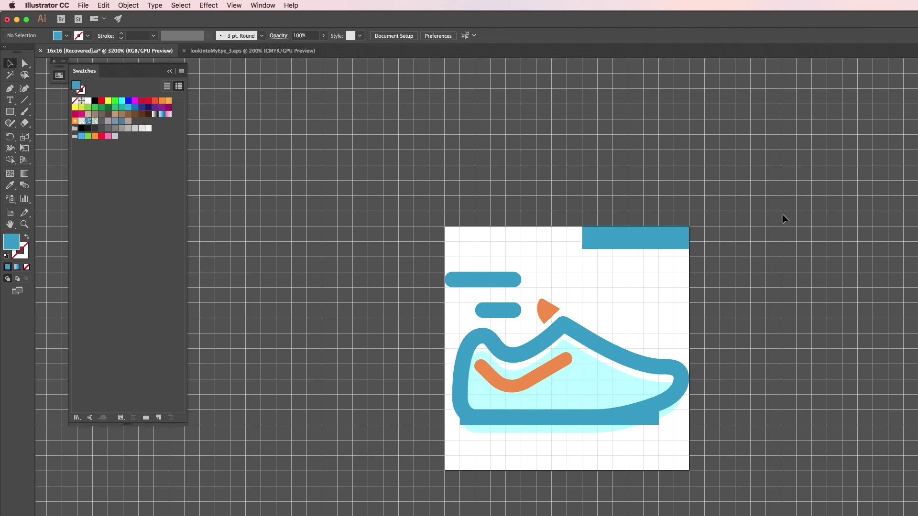
pyautogui.click(588, 247)
# Fill the rectangle along the shoe's sole with black
pyautogui.click(651, 420)
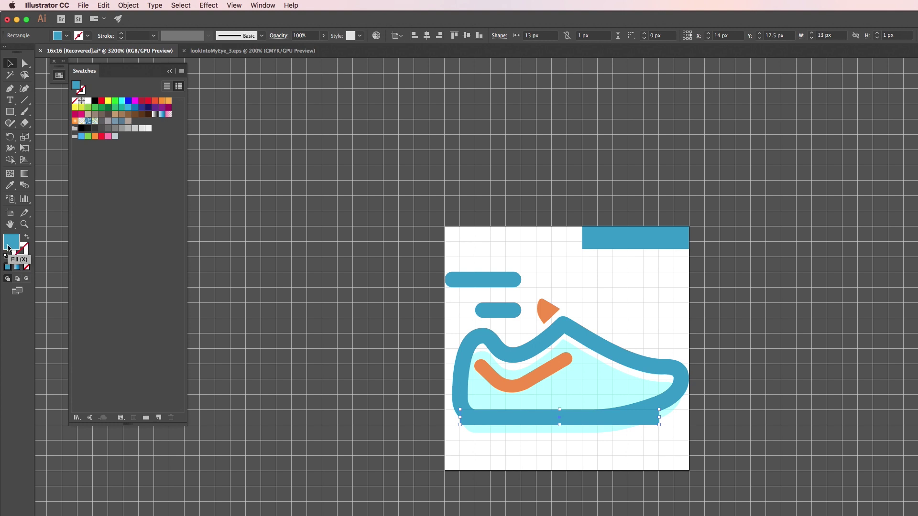
pyautogui.click(82, 129)
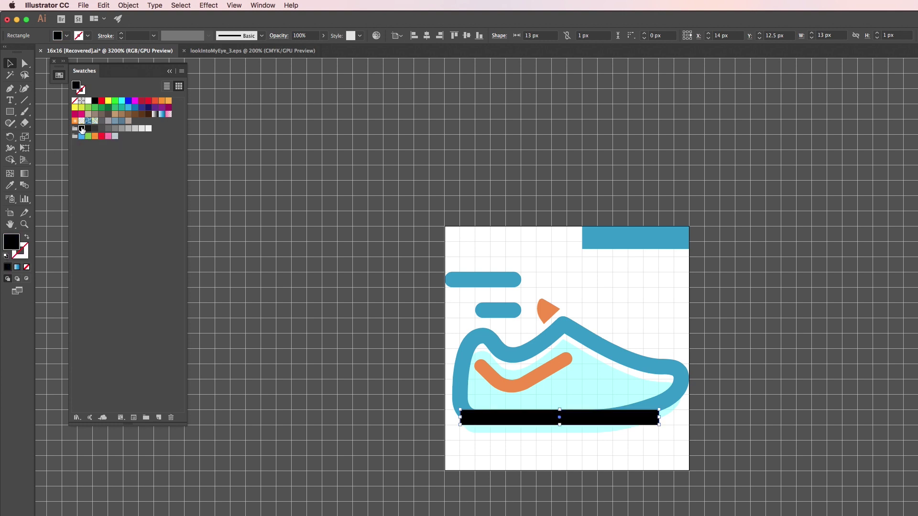
pyautogui.click(692, 458)
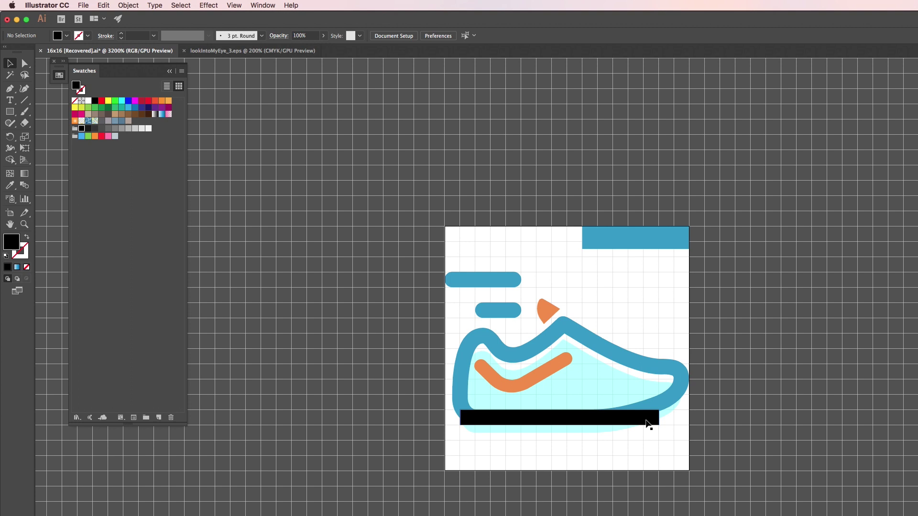
pyautogui.click(648, 424)
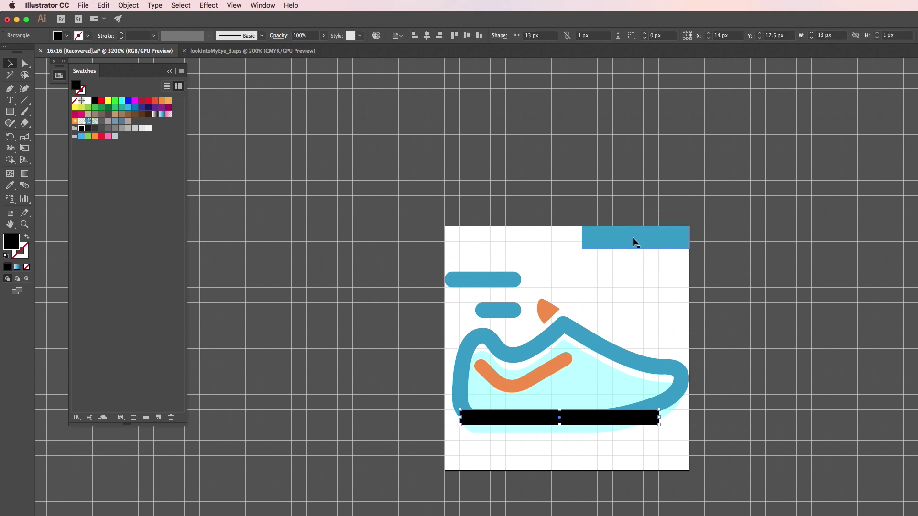
pyautogui.click(631, 265)
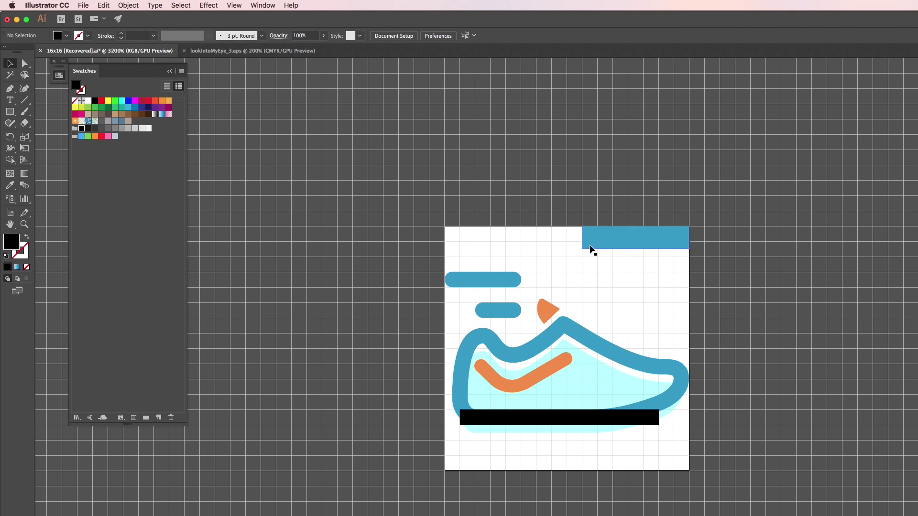
# Turn Snap to Pixel and Snap to Grid back on, and remove the rectangle in the artboard's upper-right corner
pyautogui.click(597, 248)
pyautogui.moveTo(636, 250); pyautogui.dragTo(635, 248)
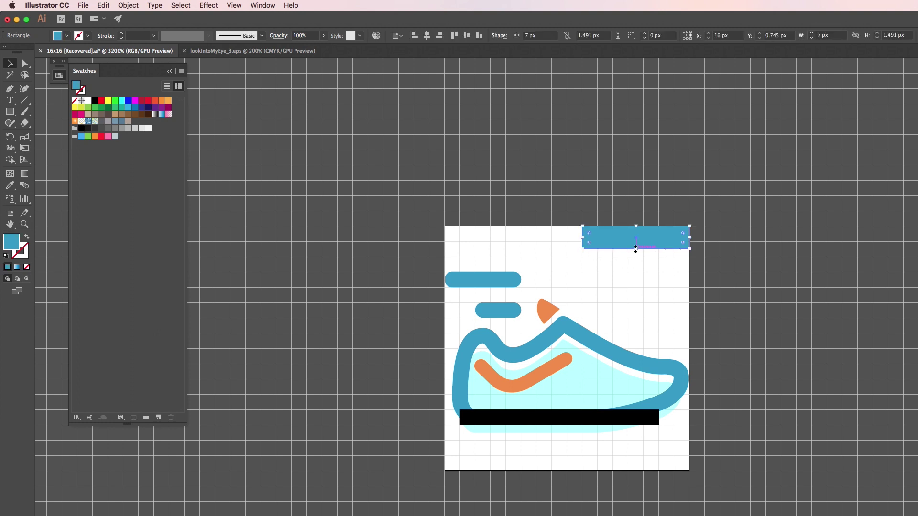
pyautogui.click(227, 5)
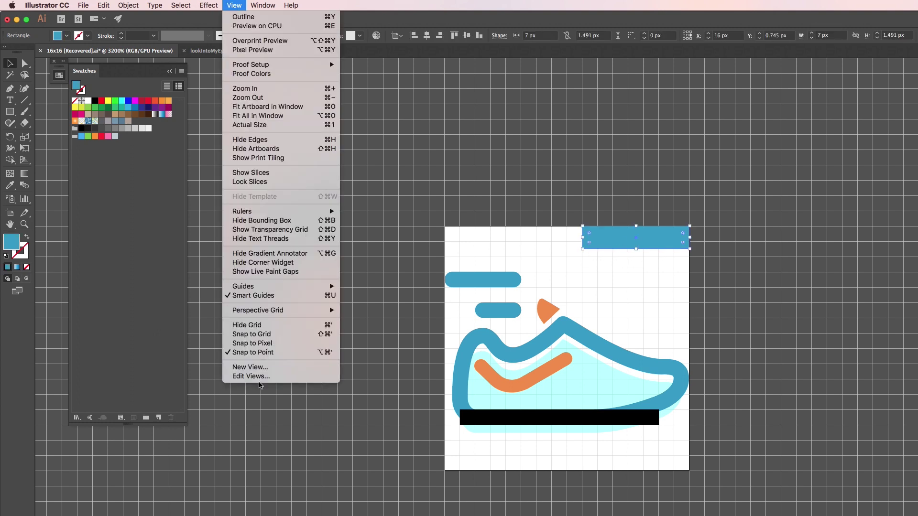
pyautogui.click(253, 346)
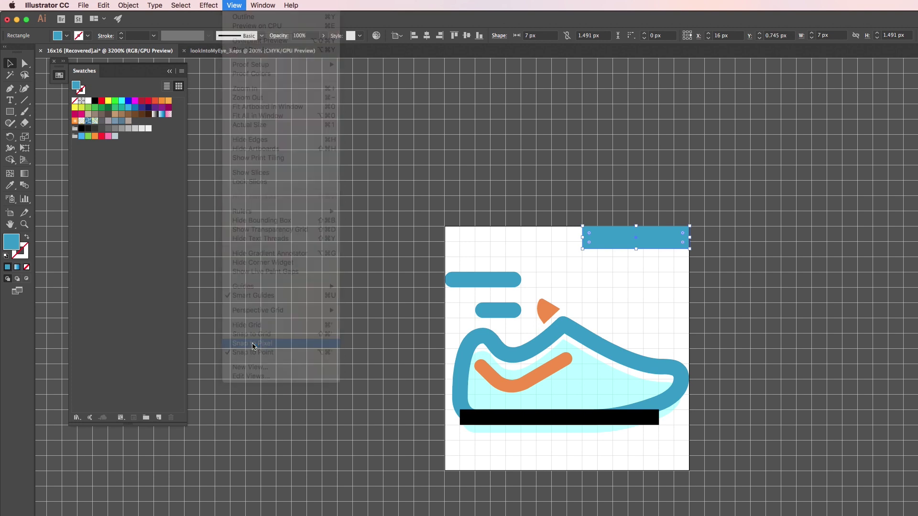
pyautogui.click(233, 5)
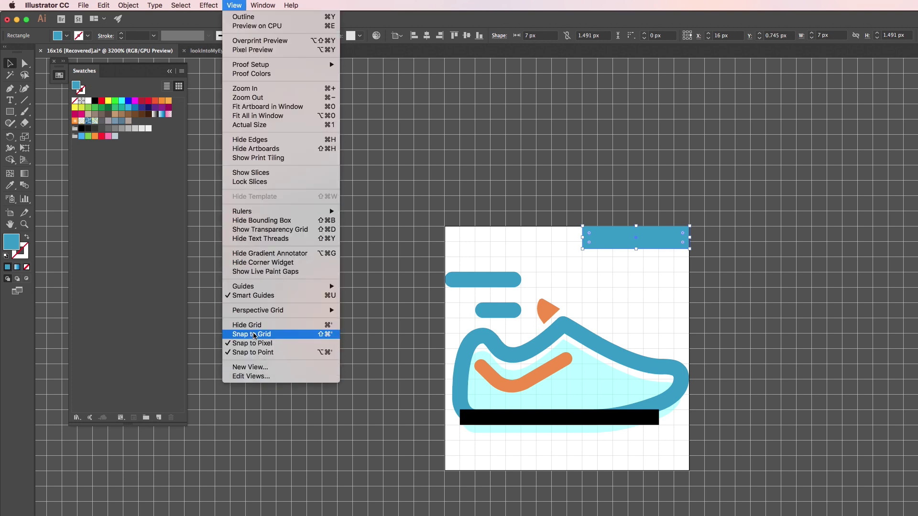
pyautogui.click(253, 334)
pyautogui.click(682, 261)
pyautogui.hotkey('ctrl', 'z')
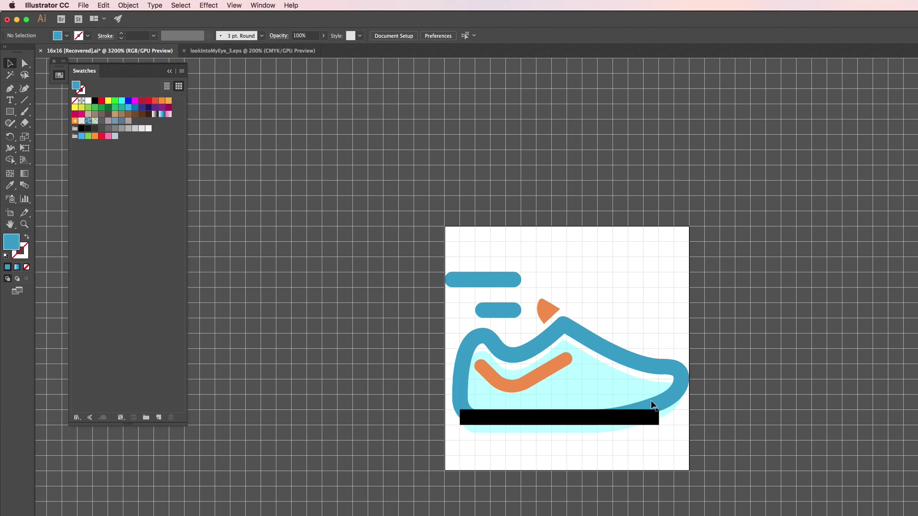
# Trace the shoe's toe and front upper with stepped black rectangles, and place a 1 × 1 px black square on the orange tongue tip
pyautogui.click(599, 425)
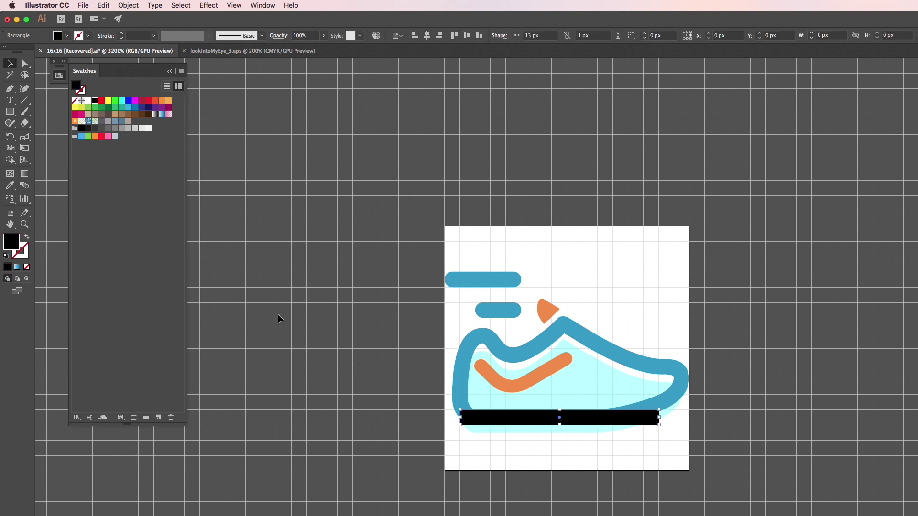
pyautogui.click(491, 460)
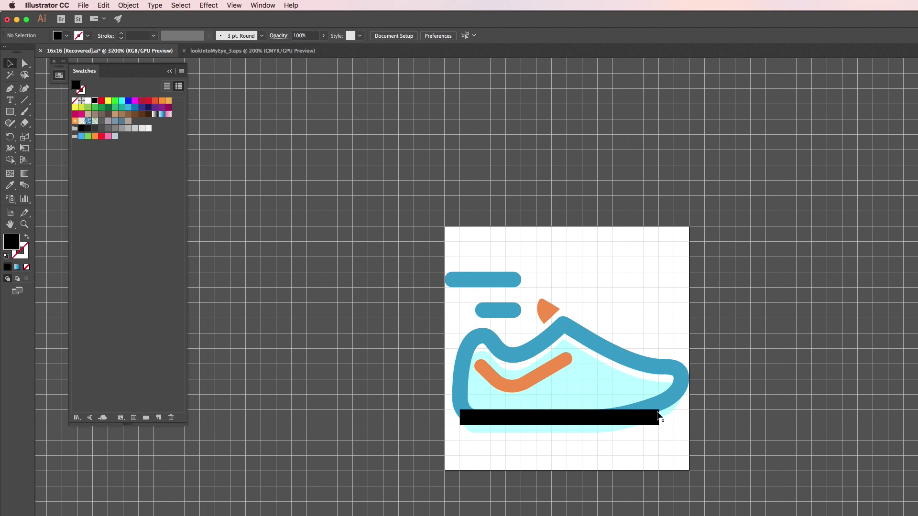
pyautogui.press('m')
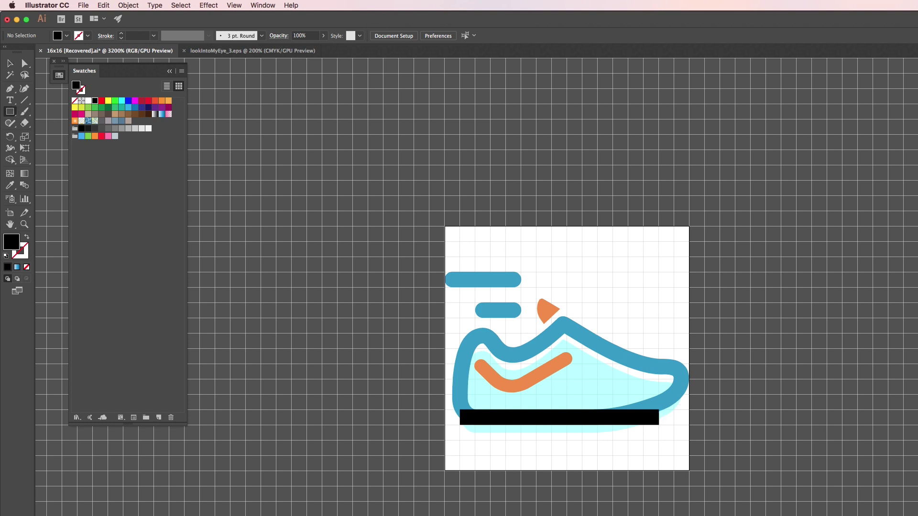
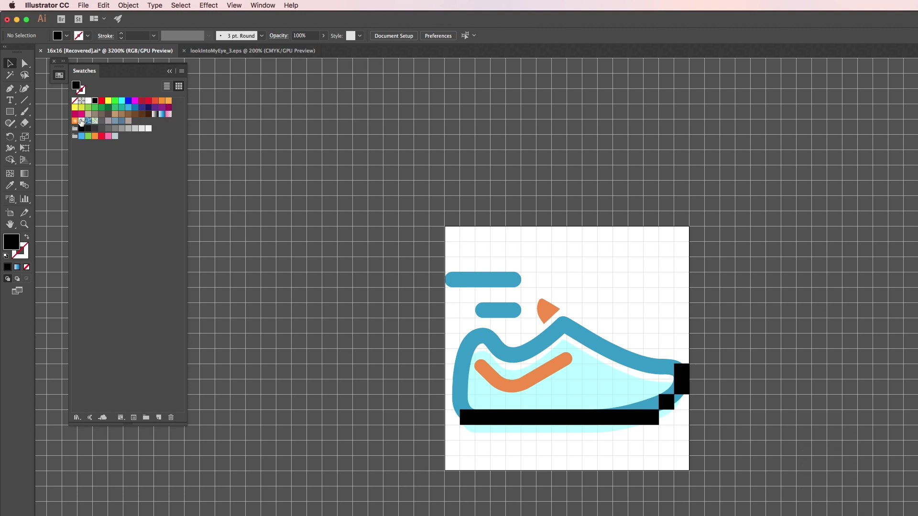
pyautogui.press('m')
pyautogui.moveTo(662, 375)
pyautogui.mouseDown()
pyautogui.moveTo(620, 356)
pyautogui.moveTo(613, 364)
pyautogui.moveTo(598, 342)
pyautogui.moveTo(552, 333)
pyautogui.mouseUp()
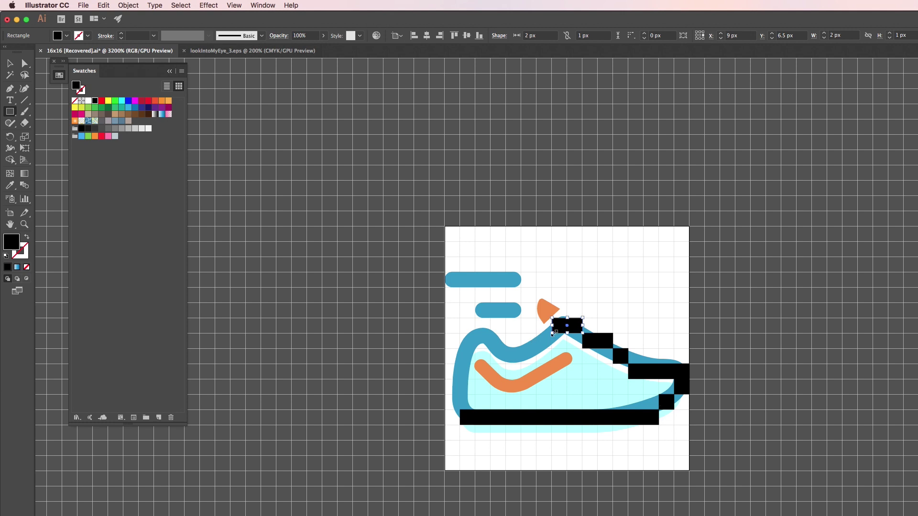
pyautogui.moveTo(540, 307); pyautogui.dragTo(550, 317)
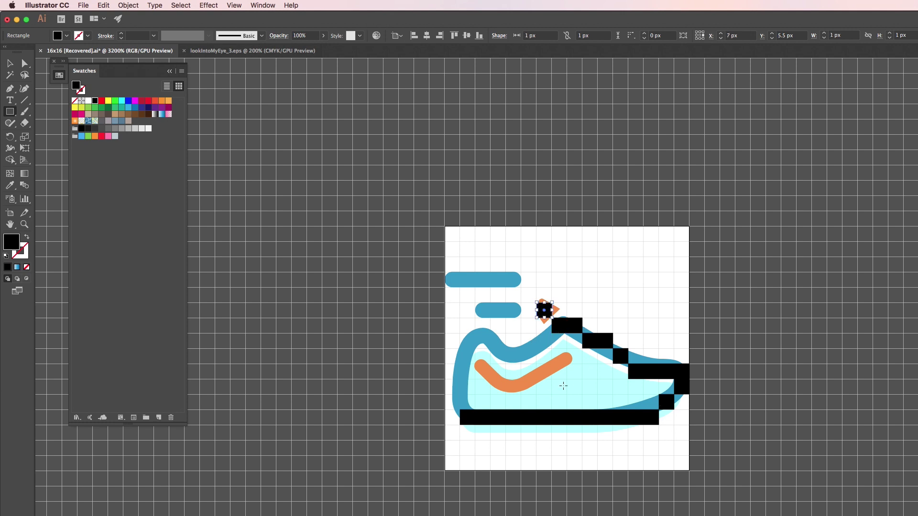
# Trace the orange side stripe with stepped black blocks and draw a 1 × 5 px black rectangle up the heel
pyautogui.moveTo(473, 362)
pyautogui.mouseDown()
pyautogui.moveTo(492, 381)
pyautogui.moveTo(559, 390)
pyautogui.moveTo(537, 390)
pyautogui.moveTo(567, 363)
pyautogui.mouseUp()
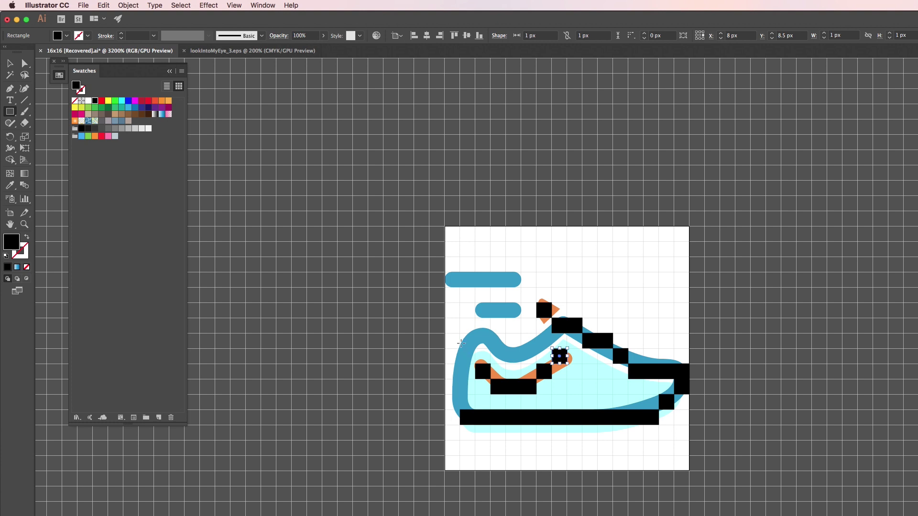
pyautogui.moveTo(460, 332); pyautogui.dragTo(475, 410)
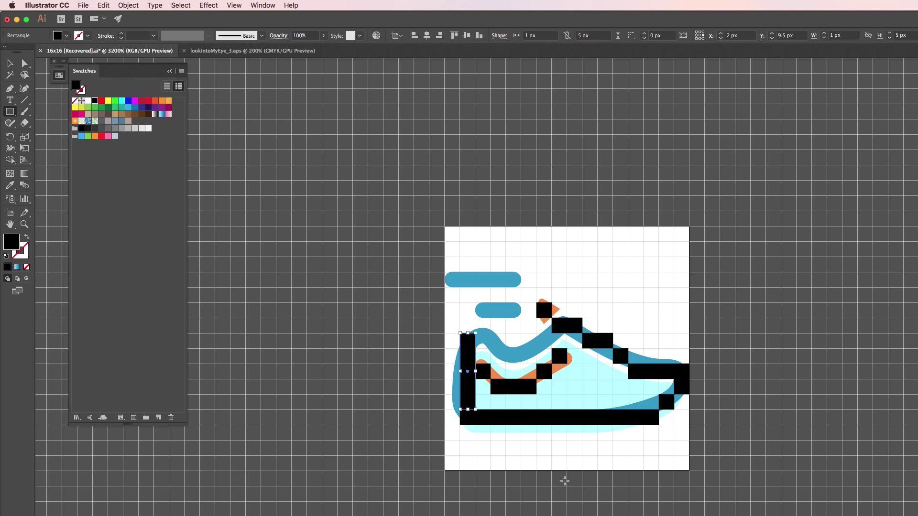
# Undo the 1 × 5 px heel rectangle and trace the heel with a 1 × 4 px black block and the collar with stepped blocks 1 px high
pyautogui.press('super+z')
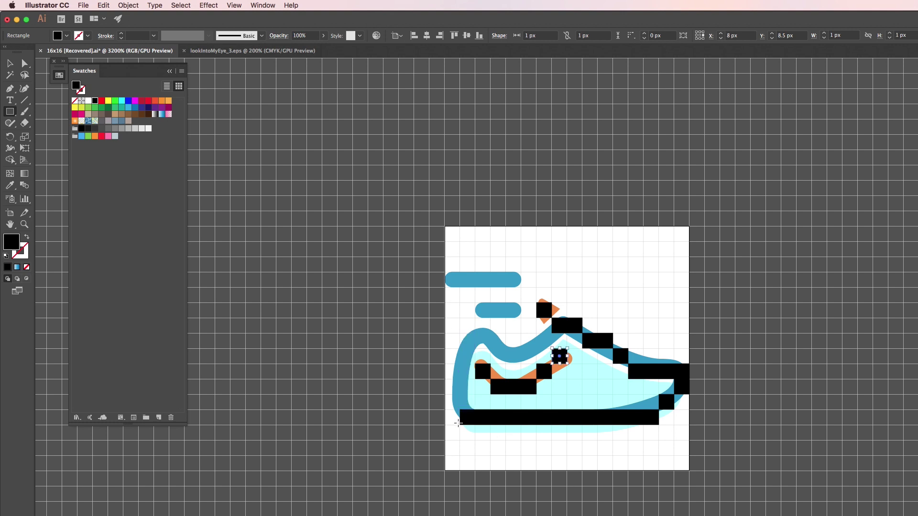
pyautogui.moveTo(459, 409)
pyautogui.mouseDown()
pyautogui.moveTo(435, 357)
pyautogui.moveTo(446, 348)
pyautogui.moveTo(524, 343)
pyautogui.moveTo(491, 341)
pyautogui.moveTo(507, 342)
pyautogui.moveTo(522, 364)
pyautogui.mouseUp()
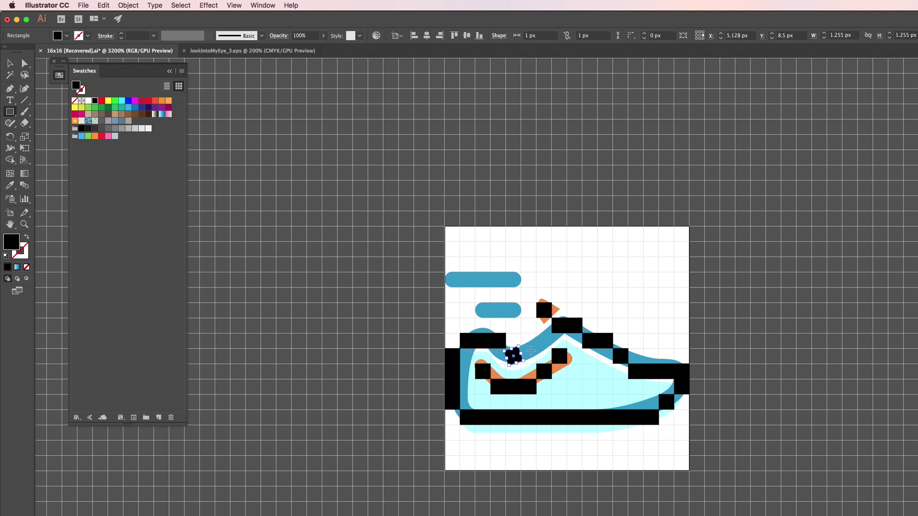
pyautogui.moveTo(521, 354)
pyautogui.mouseDown()
pyautogui.moveTo(549, 360)
pyautogui.moveTo(554, 348)
pyautogui.moveTo(537, 334)
pyautogui.moveTo(545, 341)
pyautogui.mouseUp()
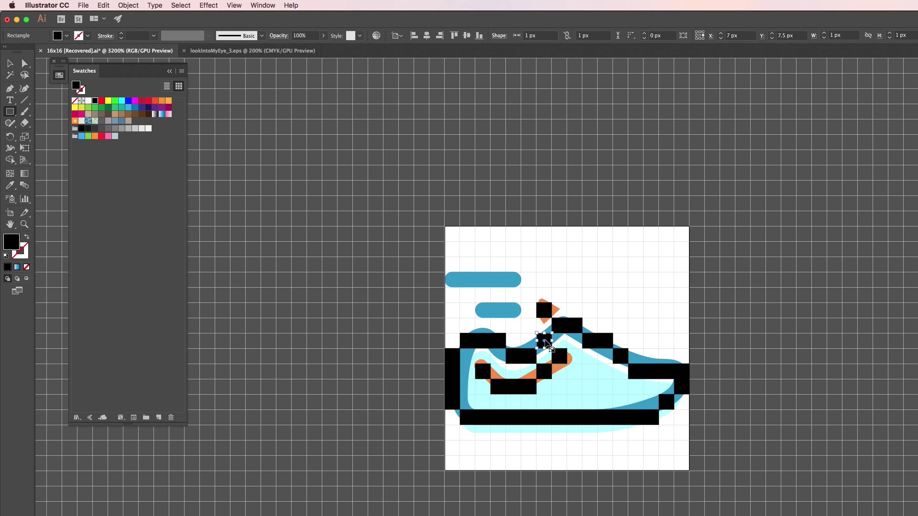
# Cover the two blue speed lines behind the shoe with black rectangles, 3 × 1 px and 5 × 1 px, and deselect the artwork
pyautogui.moveTo(475, 313); pyautogui.dragTo(475, 317)
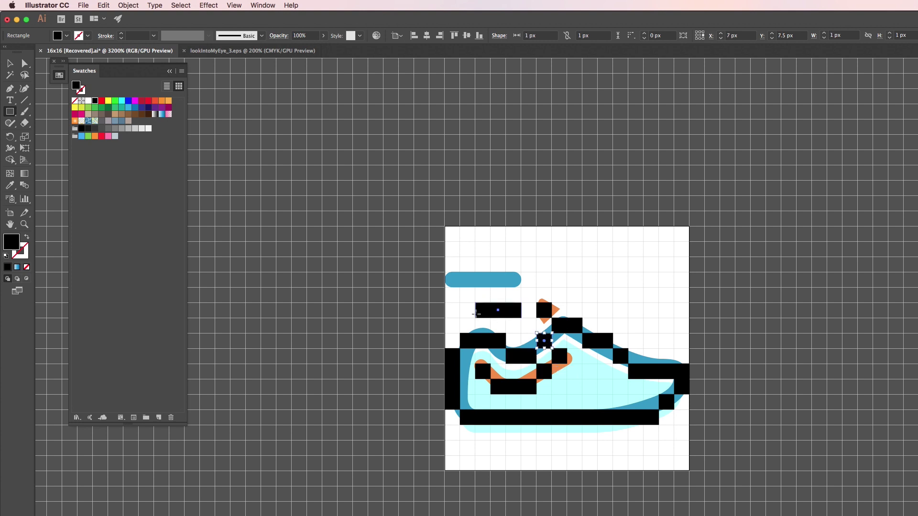
pyautogui.moveTo(521, 271); pyautogui.dragTo(450, 282)
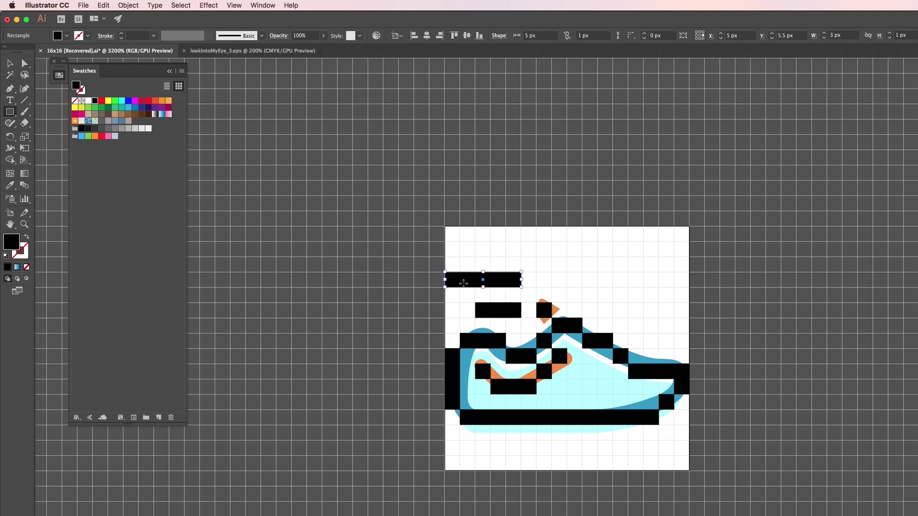
pyautogui.press('v')
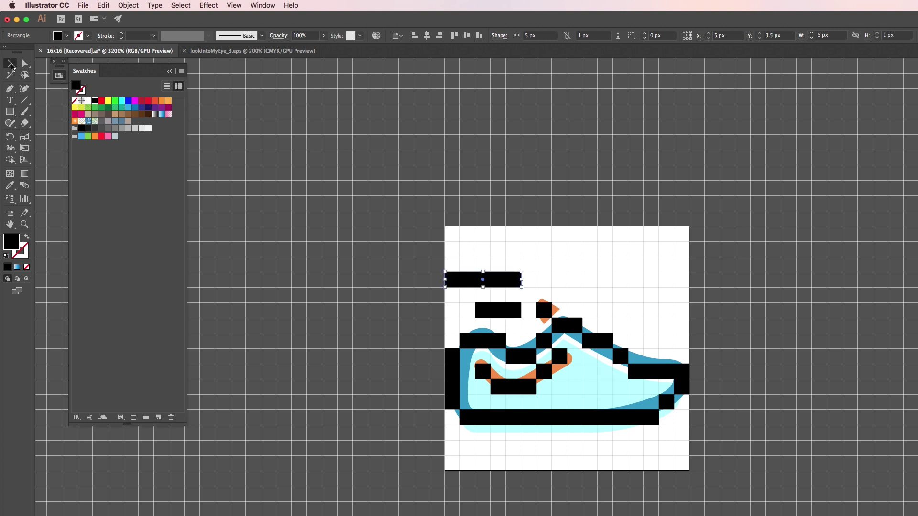
pyautogui.click(807, 325)
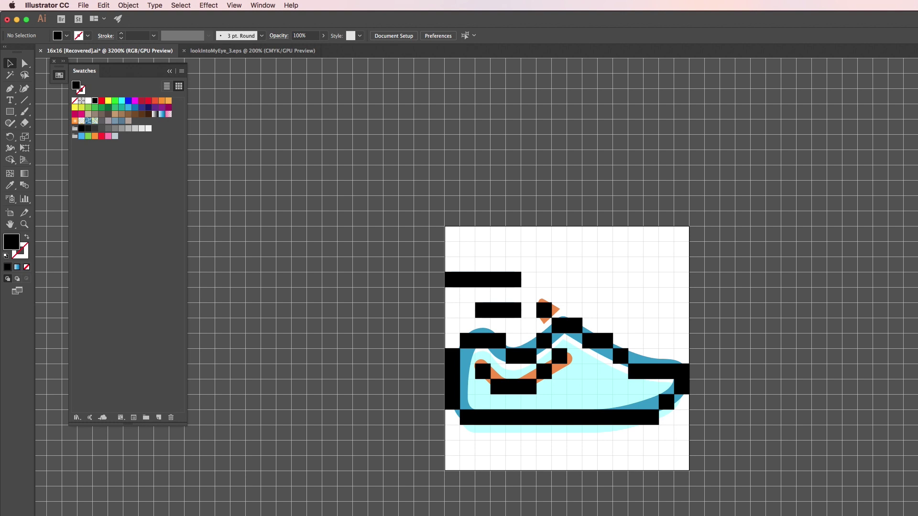
# Zoom out to 100% to examine the black pixel shoe icon at its actual size
pyautogui.press('super+z')
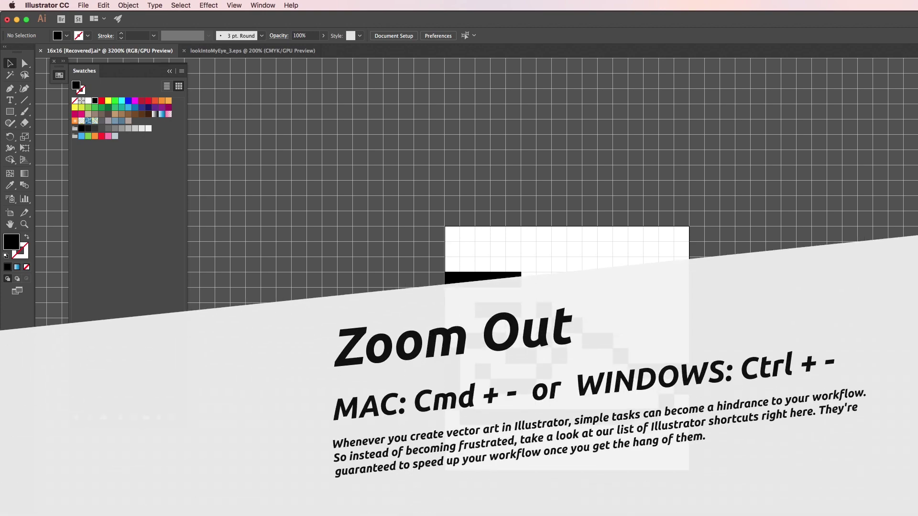
pyautogui.press('super+minus')
pyautogui.press('super+minus')
pyautogui.press('super+minus')
pyautogui.press('super+minus')
pyautogui.press('super+minus')
pyautogui.press('super+minus')
pyautogui.press('super+minus')
pyautogui.press('super+minus')
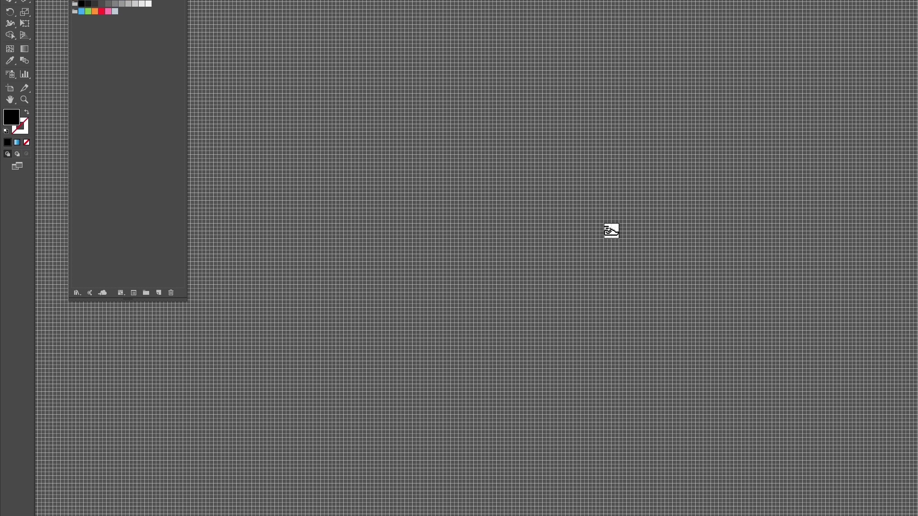
pyautogui.press('super+minus')
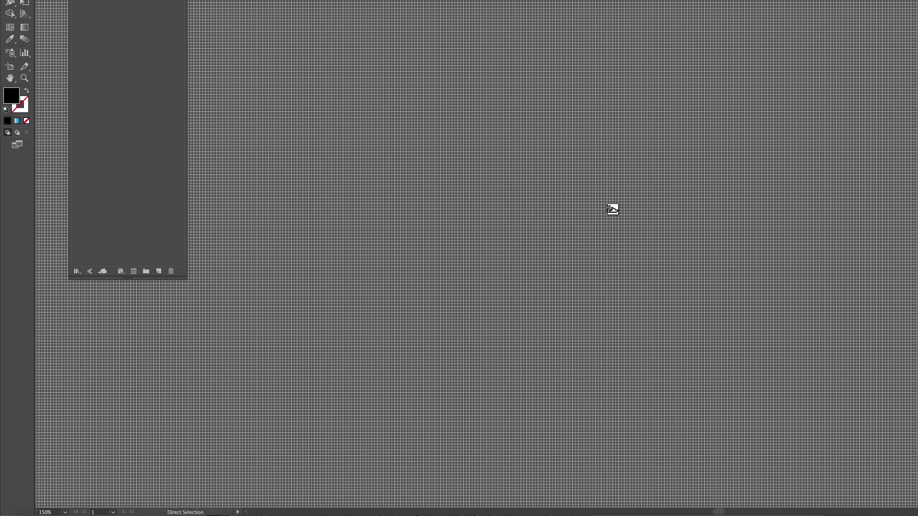
pyautogui.press('super+minus')
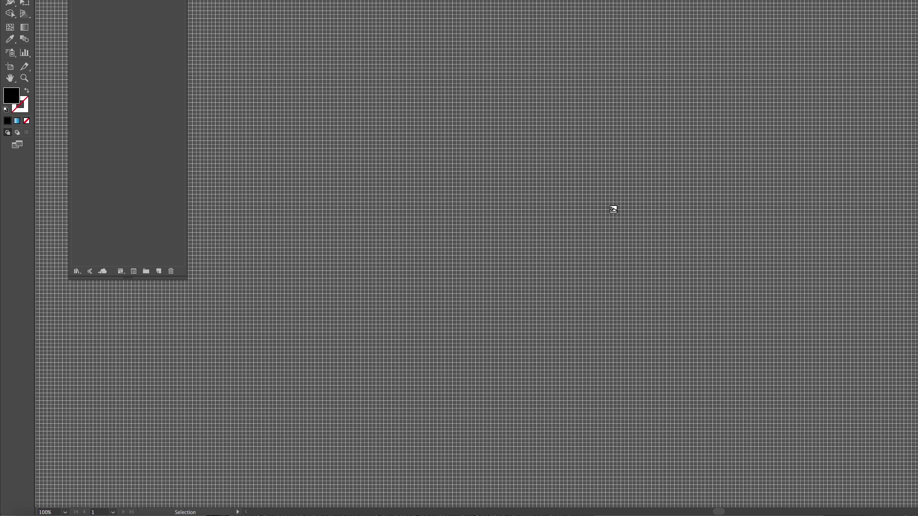